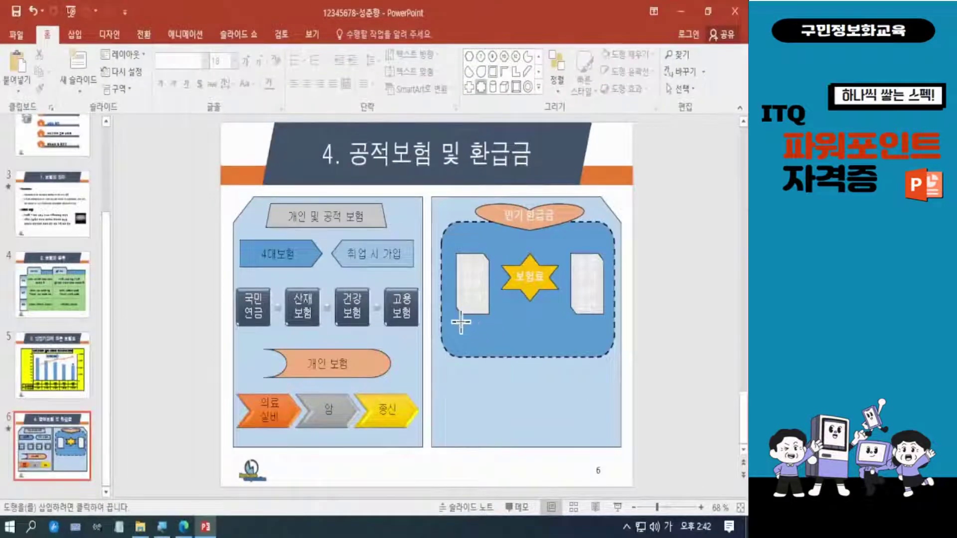
Draw a plaque shape below the 환급 받을 조건 box, inside the dashed rounded rectangle on slide 6
left_click_drag(463, 322, 515, 351)
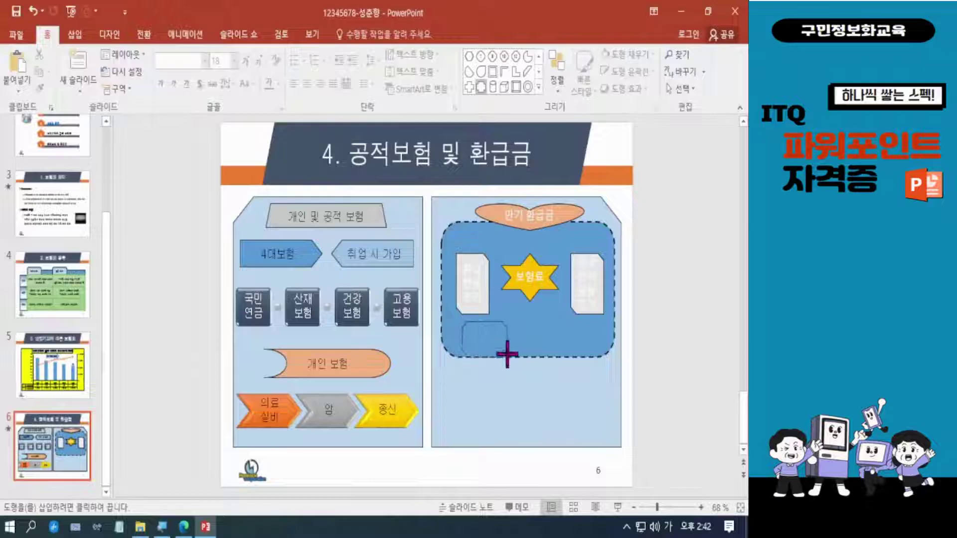
left_click_drag(507, 351, 507, 350)
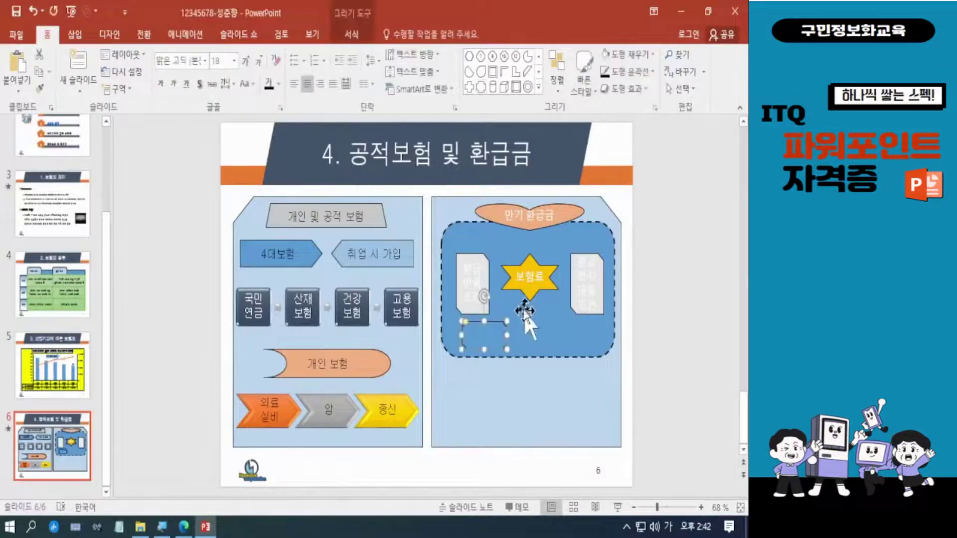
Move the two grey snipped boxes and the 보험료 star slightly upward together within the dashed rectangle
left_click(470, 284)
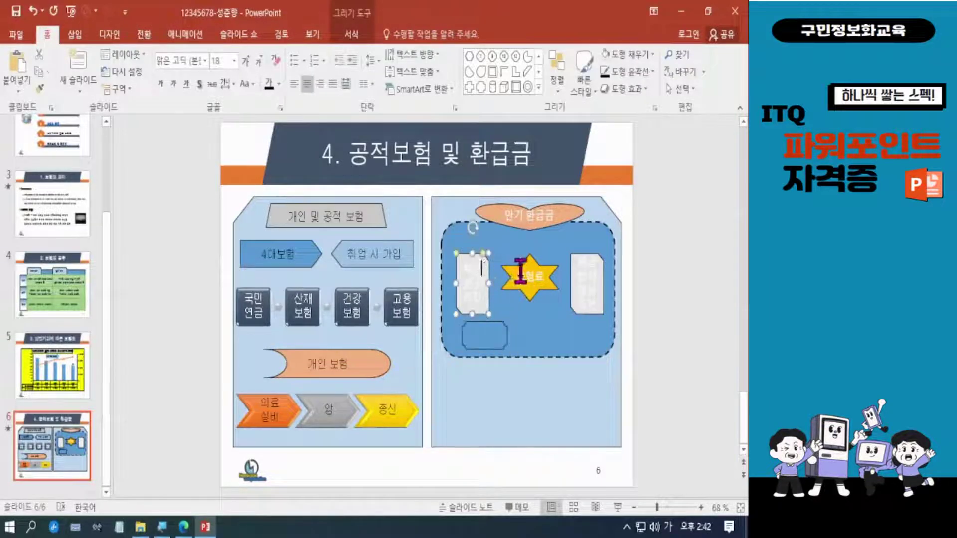
left_click(521, 274, "shift")
left_click(583, 275, "shift")
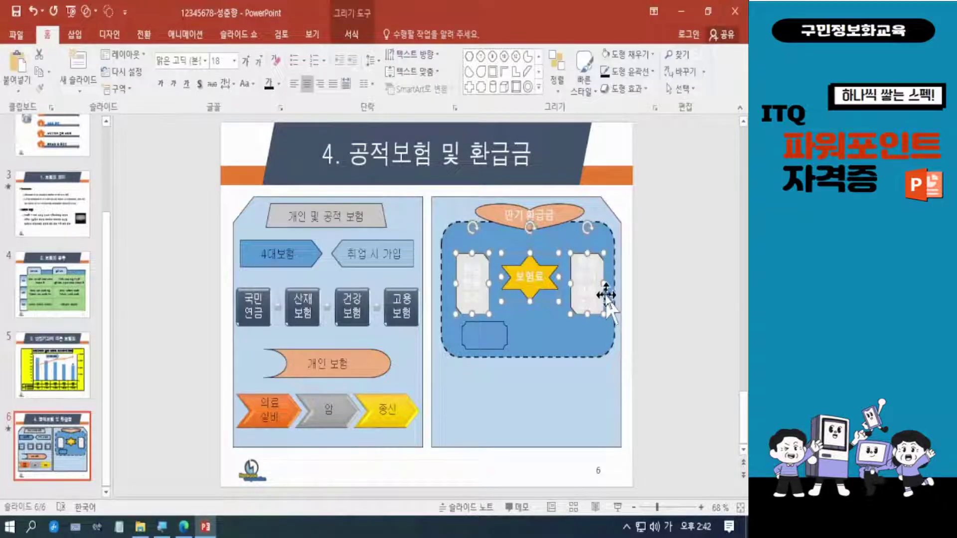
key("Up")
key("Up")
key("Up")
key("Up")
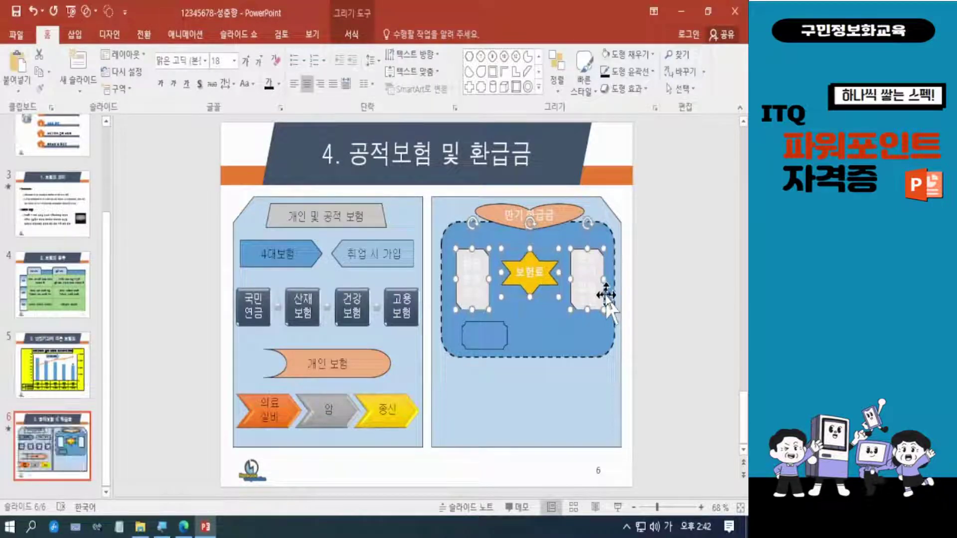
key("Up")
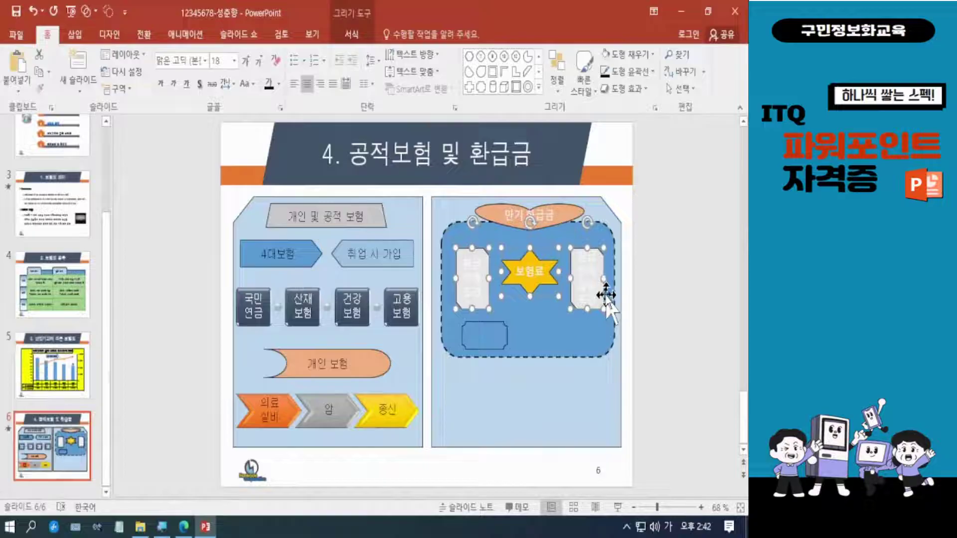
Enlarge the plaque upward and to the left, to about 1.8 cm high and 3.44 cm wide
left_click(491, 331)
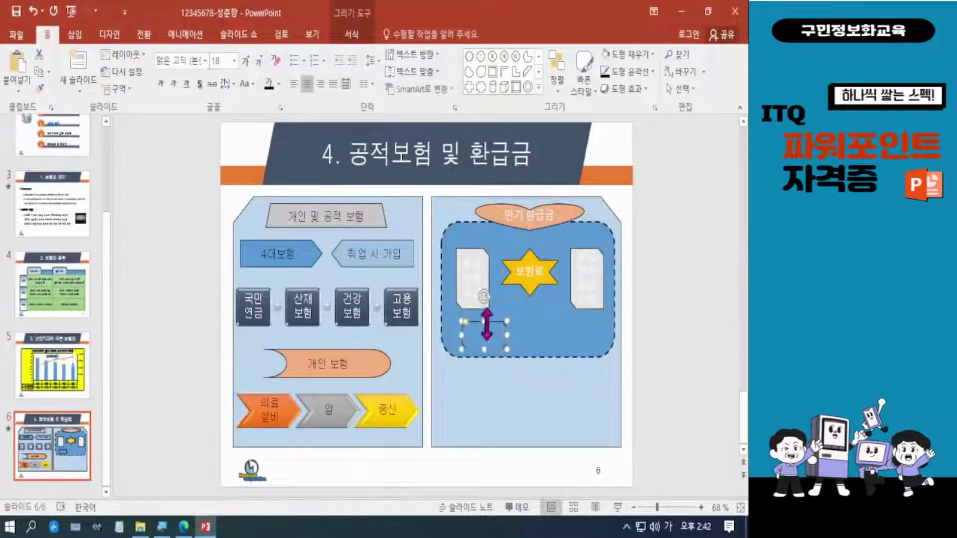
left_click(483, 336)
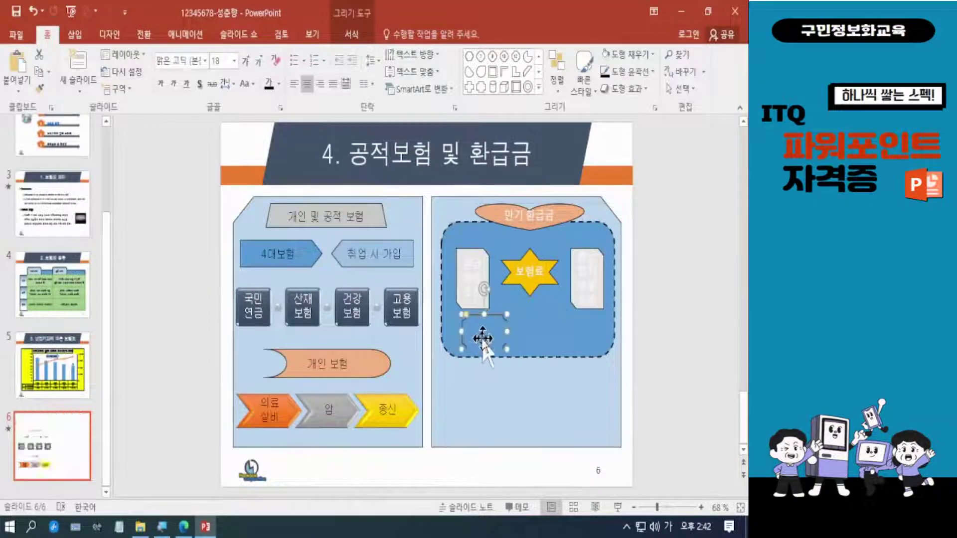
left_click_drag(462, 332, 459, 332)
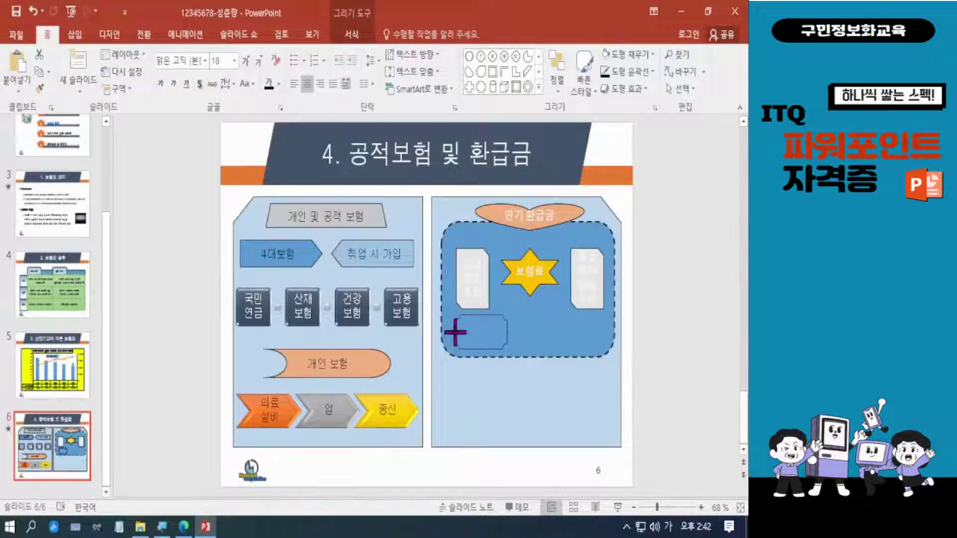
left_click_drag(455, 332, 455, 333)
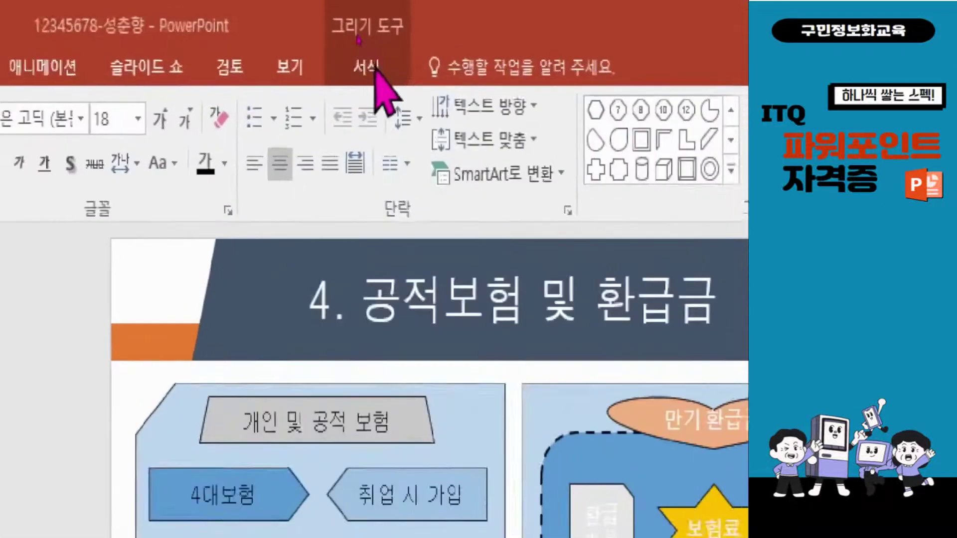
Fill the plaque with the darker blue accent theme colour next to the green one
left_click(374, 68)
left_click(279, 106)
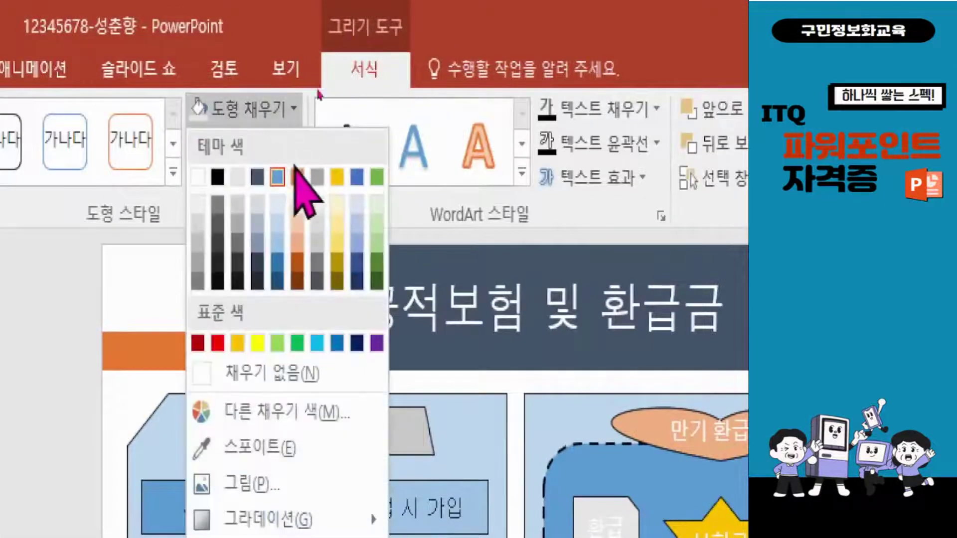
left_click(357, 178)
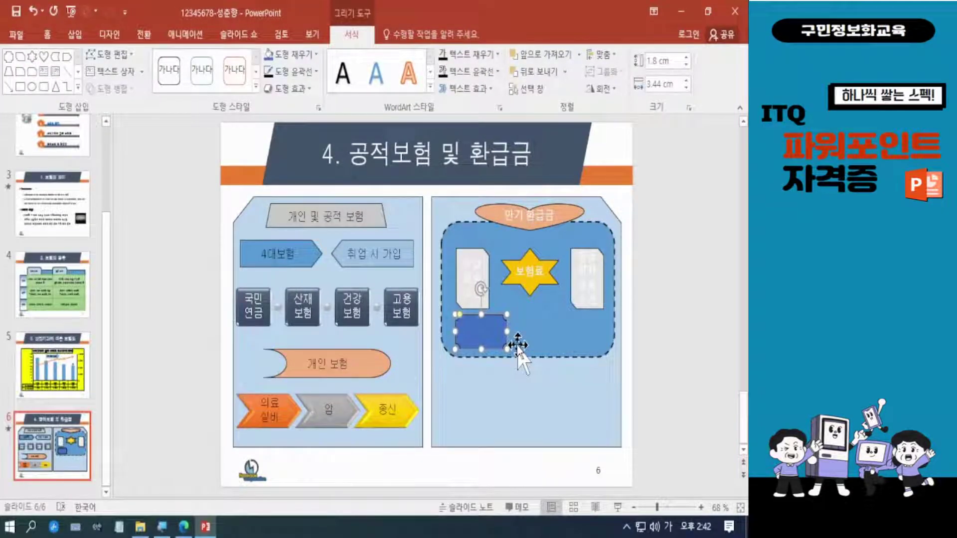
Label the plaque 상승 and widen it to about 3.76 cm
type("상해")
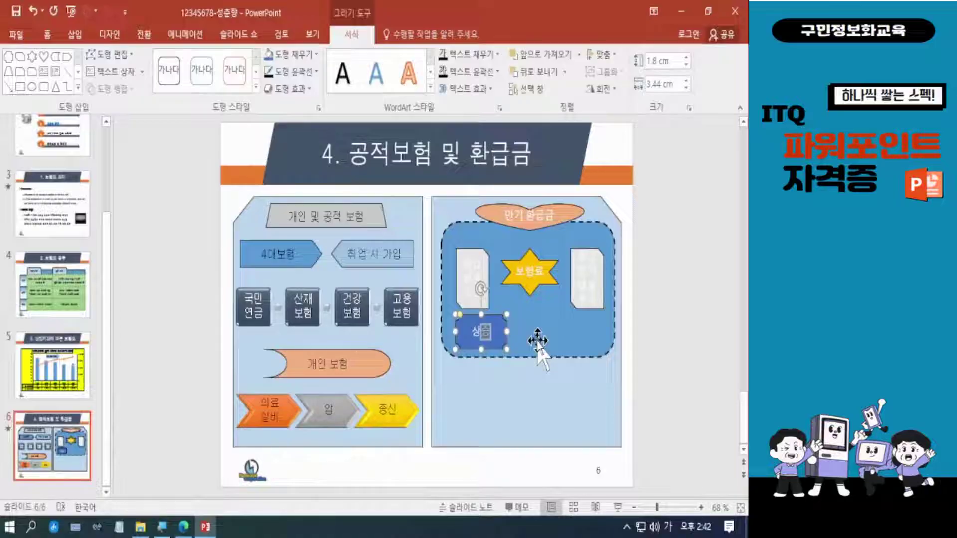
left_click_drag(507, 331, 509, 330)
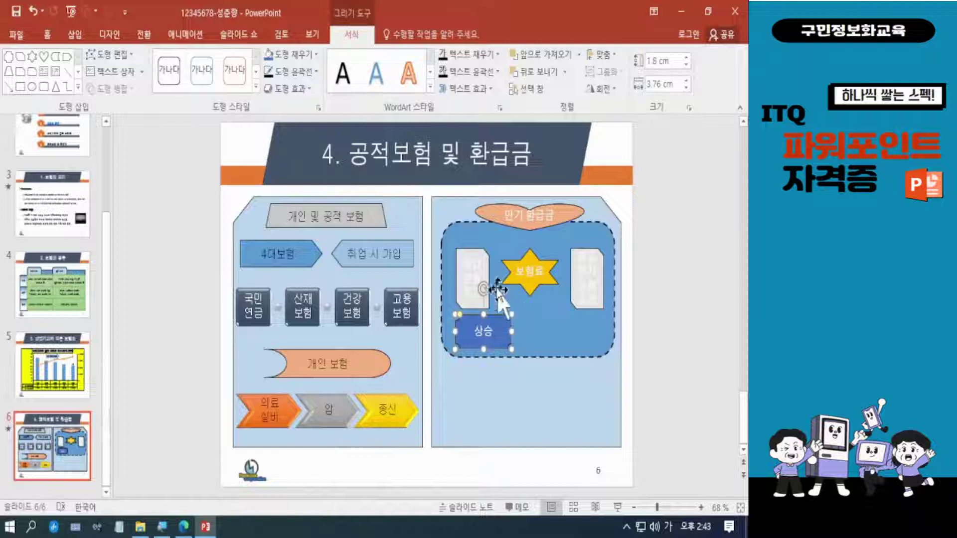
Nudge the two grey snipped boxes beside the star slightly upward, leaving the star in place, and clear the selection
left_click(474, 270)
left_click(577, 262, "shift")
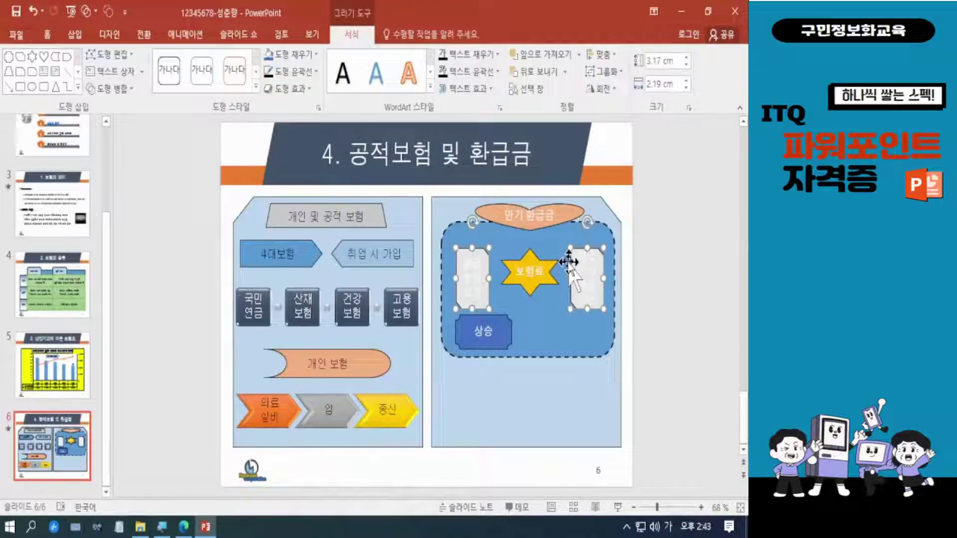
key("ctrl+z")
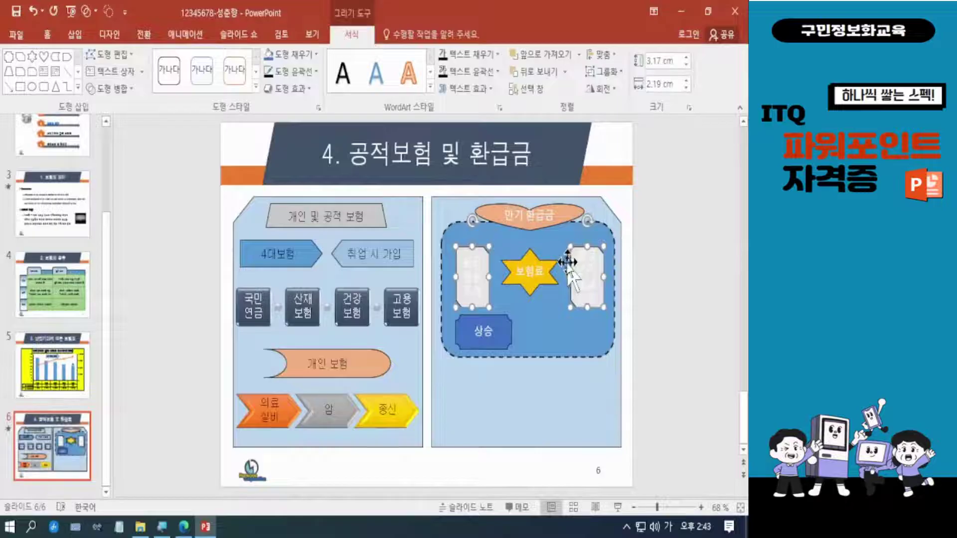
left_click(577, 333)
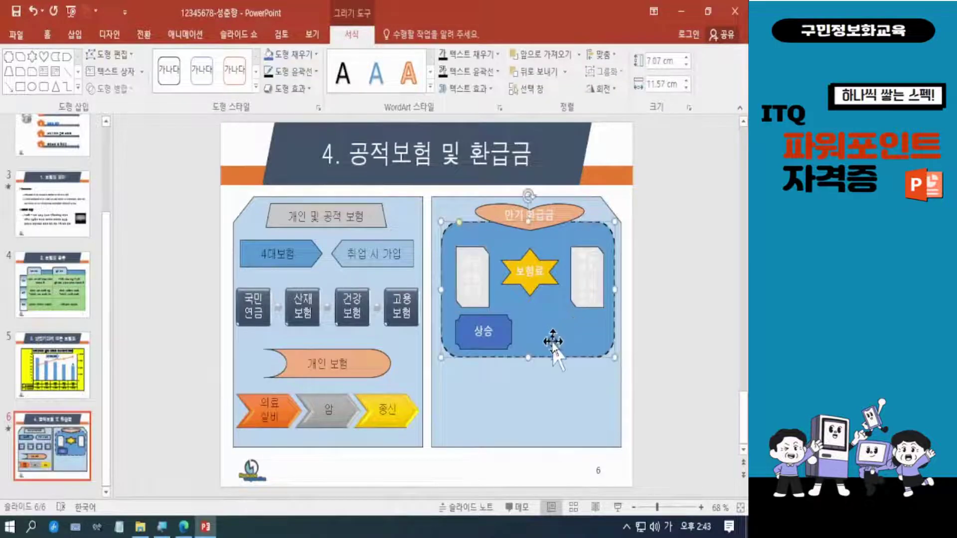
left_click(695, 367)
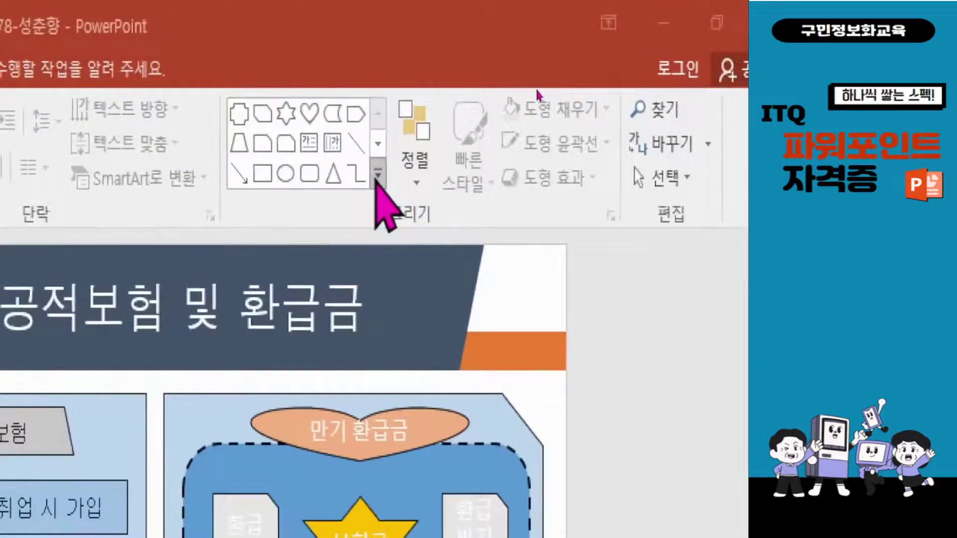
Draw a flowchart display shape about 1.75 by 4.03 cm below the 환급 받지 않을 조건 box and tilt it slightly counterclockwise
left_click(378, 174)
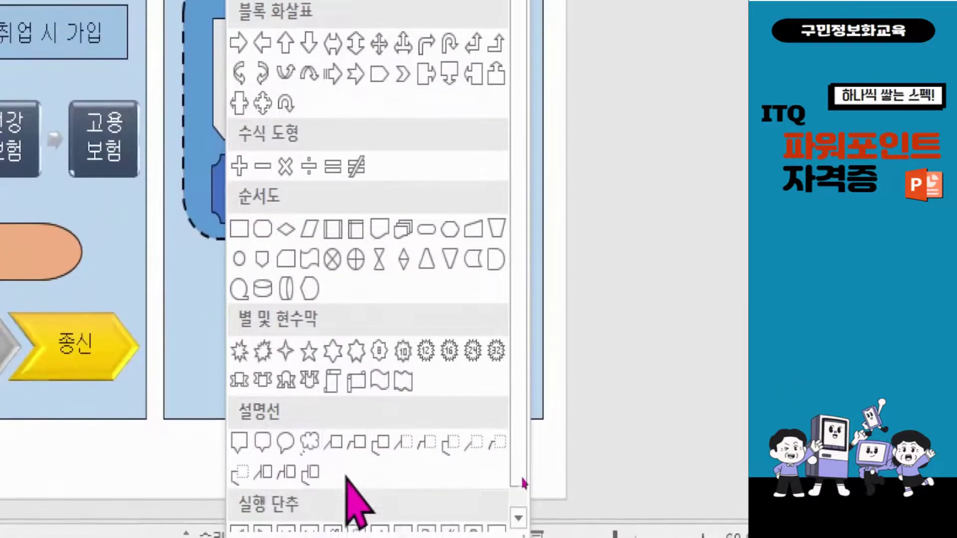
scroll(359, 474, "down", 1)
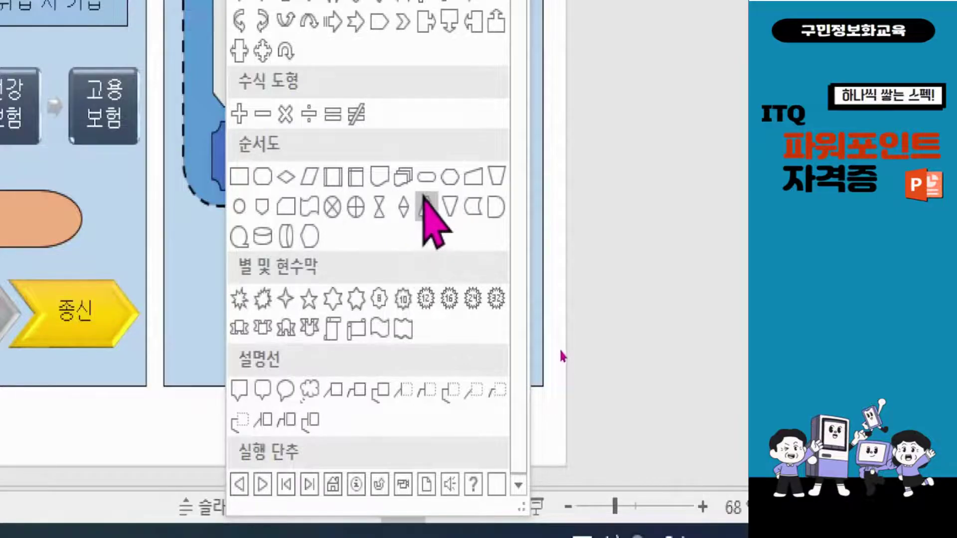
left_click(310, 236)
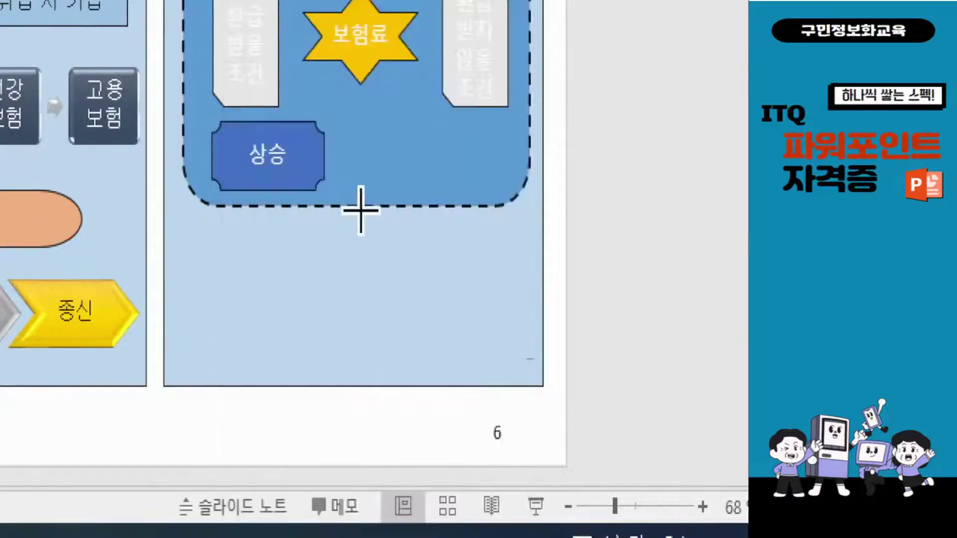
left_click_drag(388, 121, 505, 183)
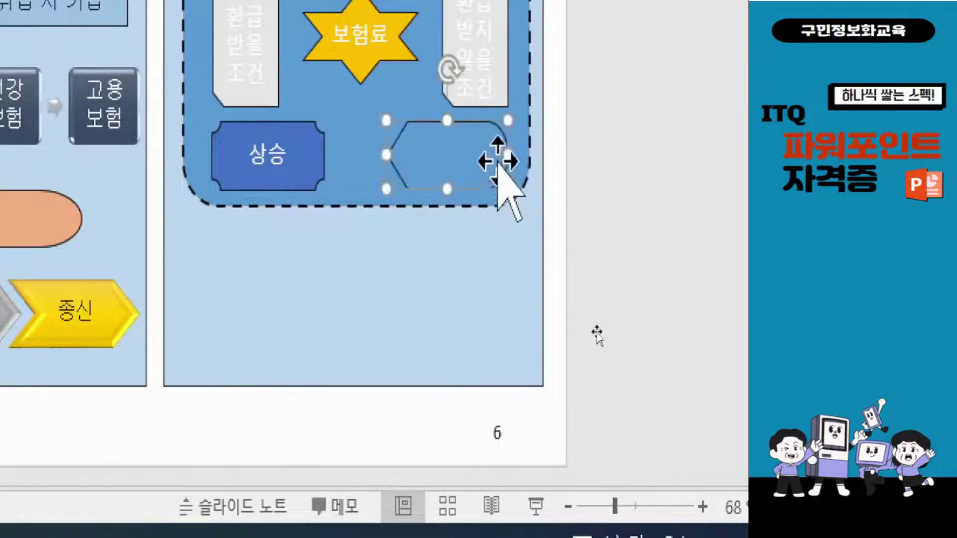
left_click_drag(451, 68, 438, 68)
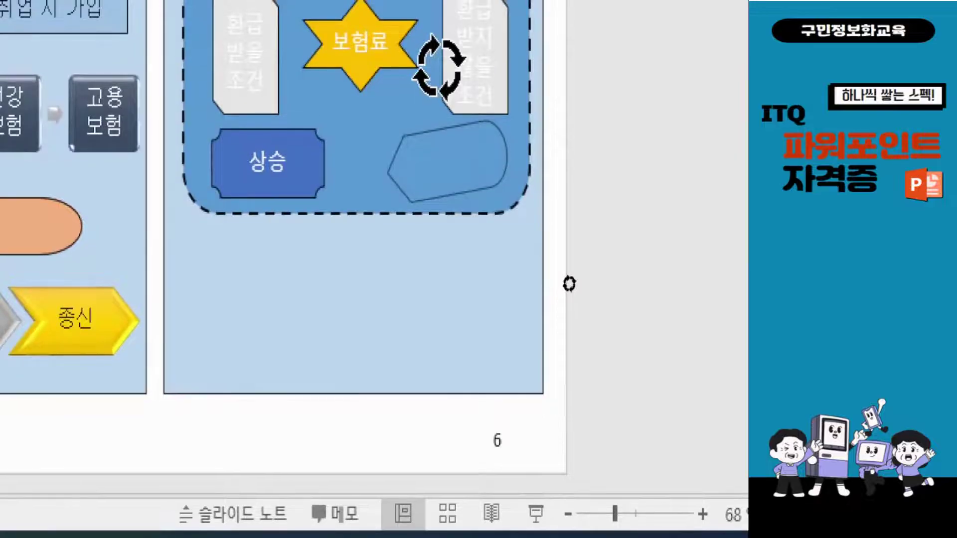
left_click_drag(439, 68, 436, 68)
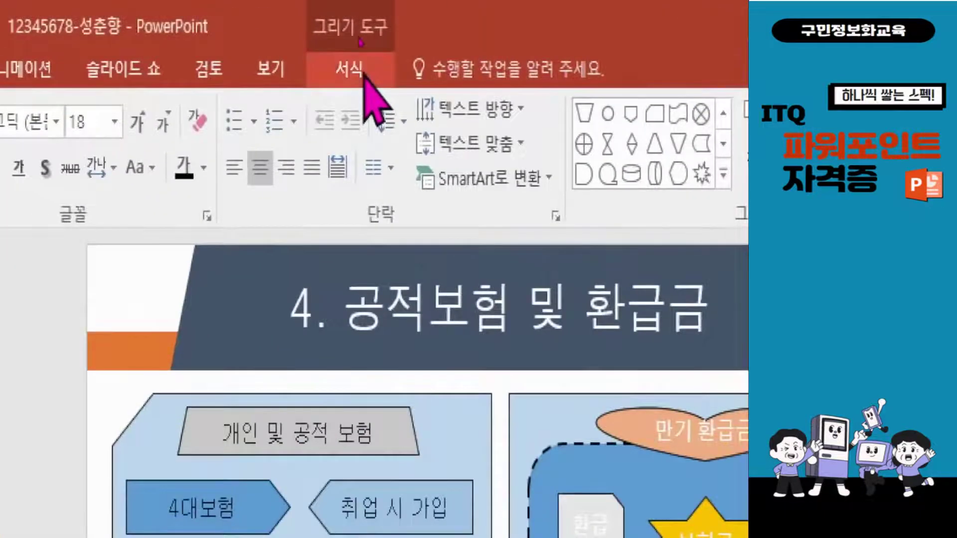
Fill the tilted display shape with the lighter green theme colour
left_click(365, 76)
left_click(257, 111)
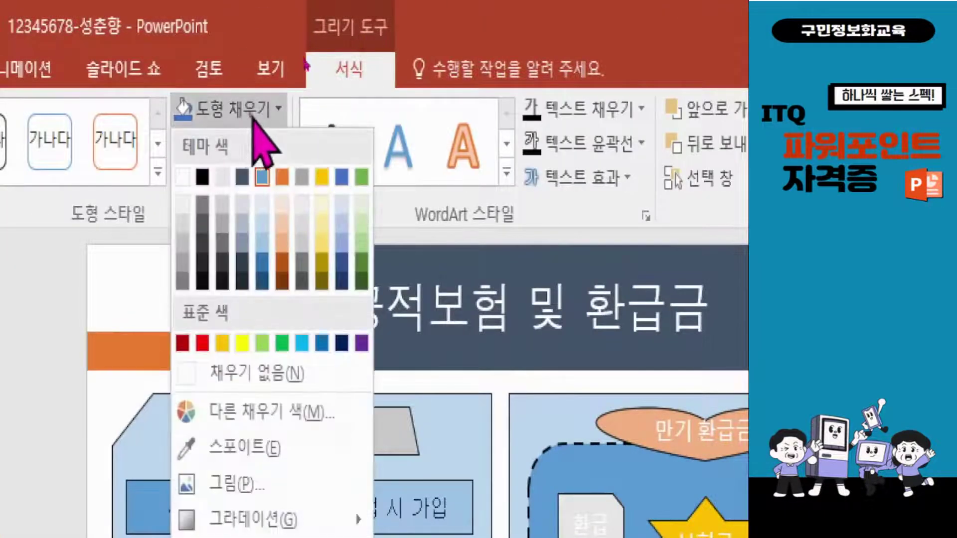
left_click(362, 242)
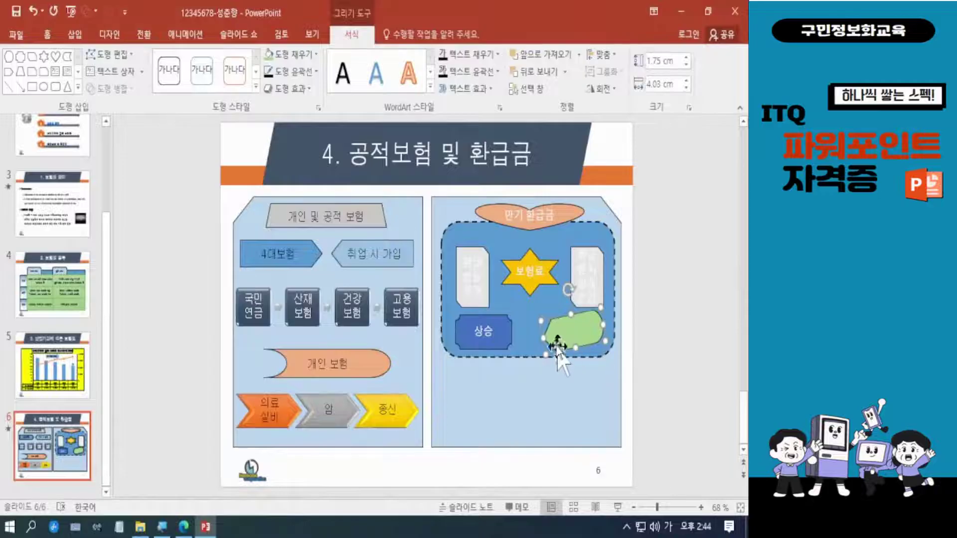
Narrow the green display shape to about 3.57 cm and label it 저렴
left_click_drag(543, 341, 549, 340)
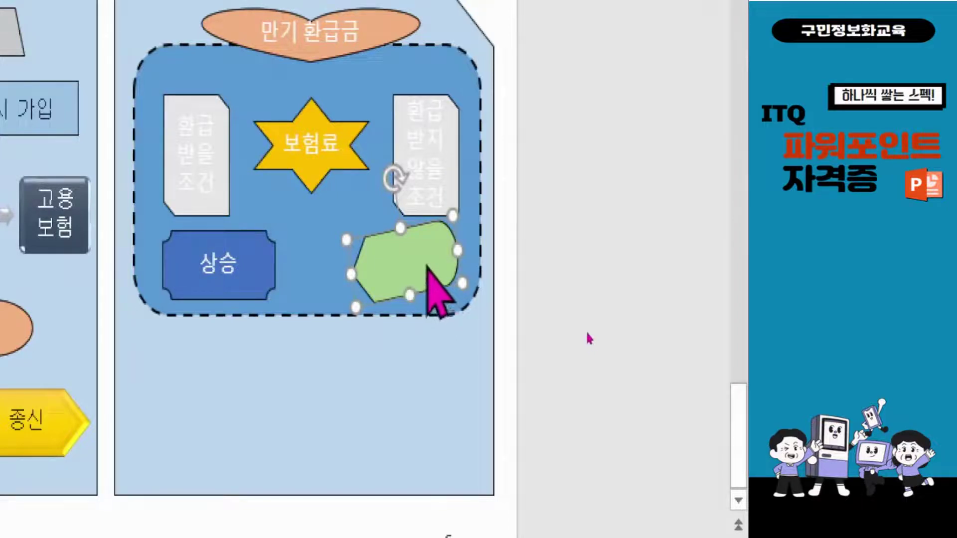
type("저")
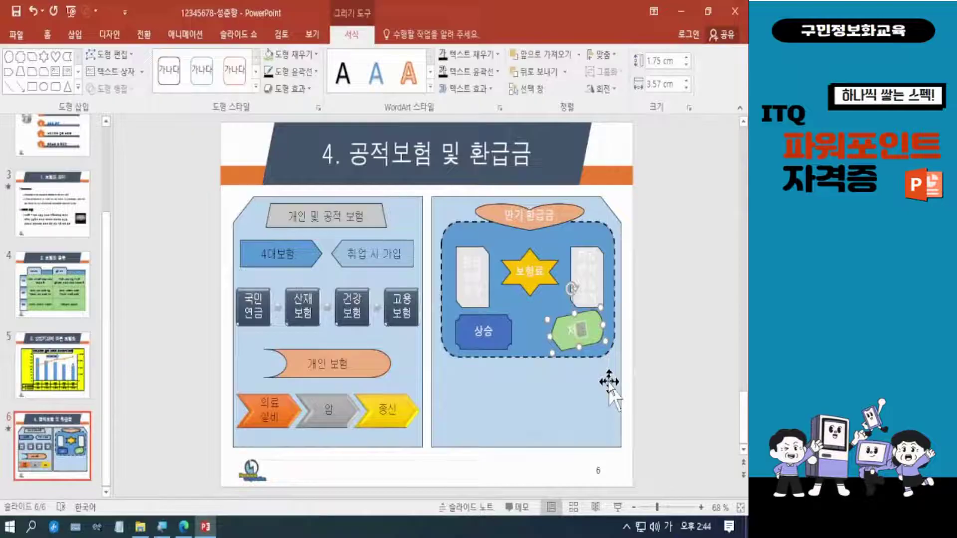
Check the exam's slide 6 for the connector, and join the top edges of the two grey boxes with an elbow double-arrow connector
left_click(184, 527)
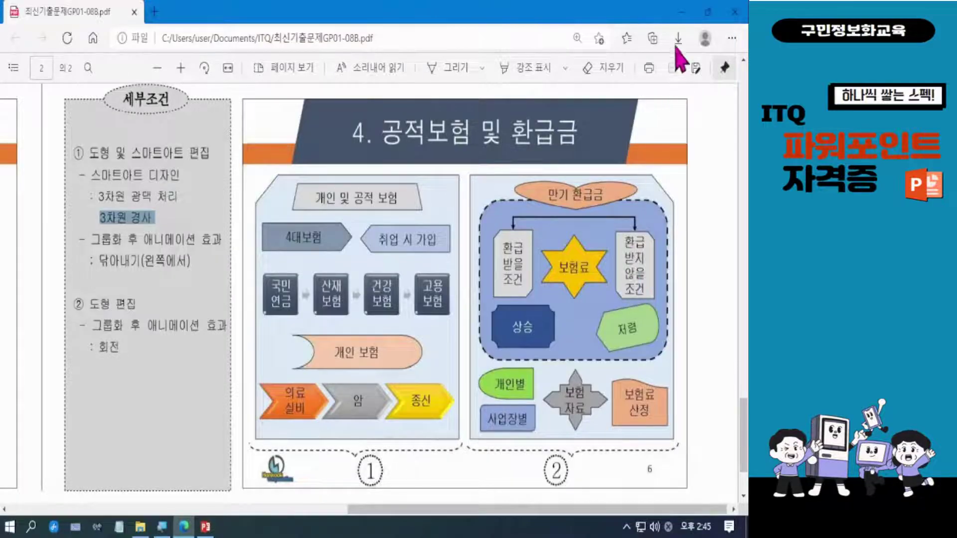
left_click(681, 11)
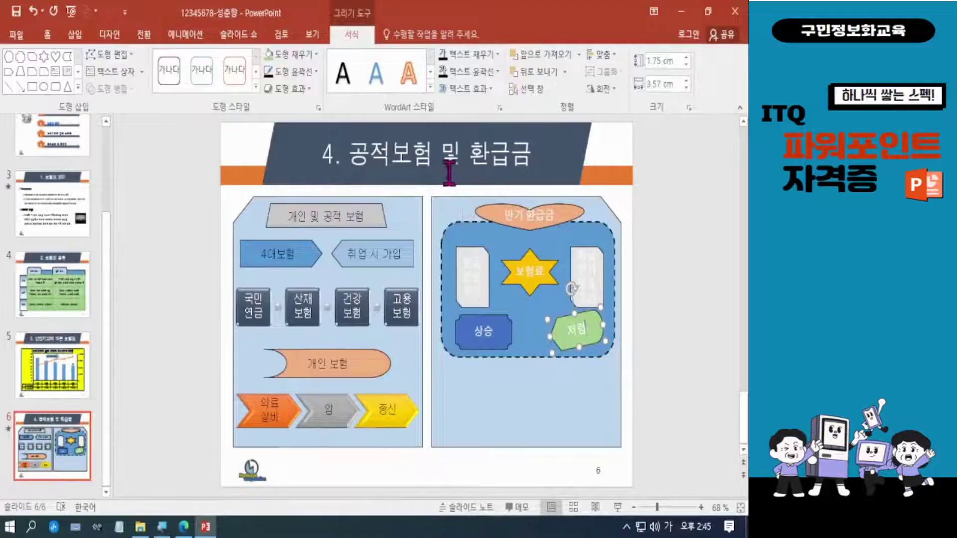
left_click(666, 238)
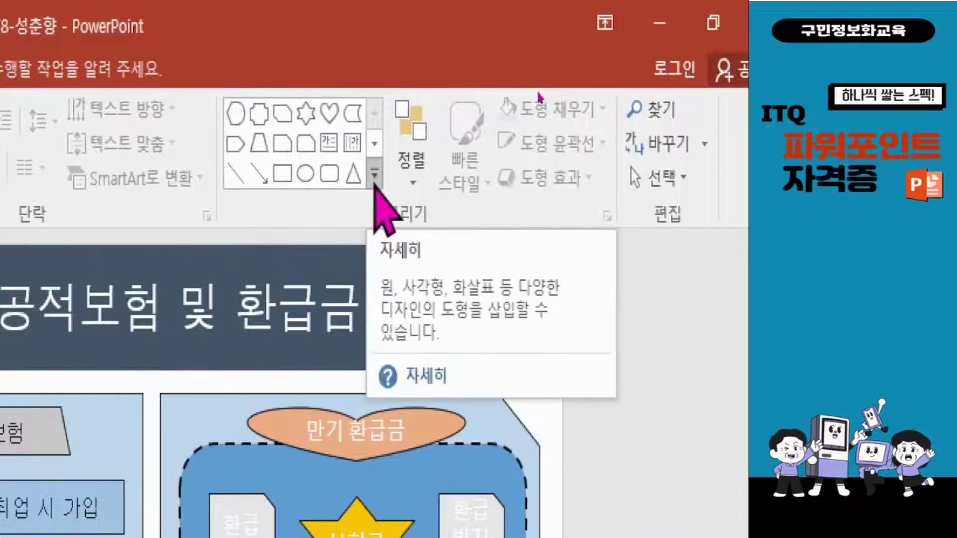
left_click(375, 180)
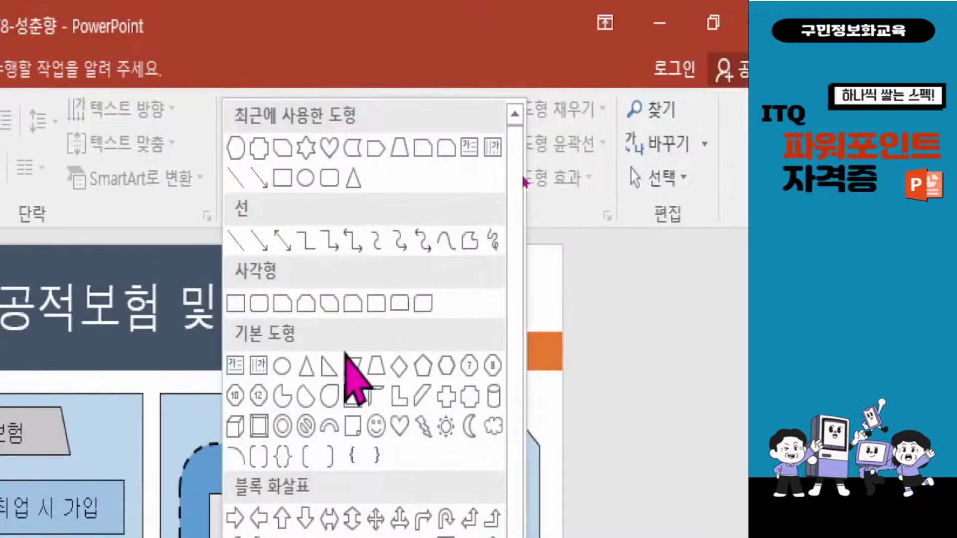
left_click(353, 246)
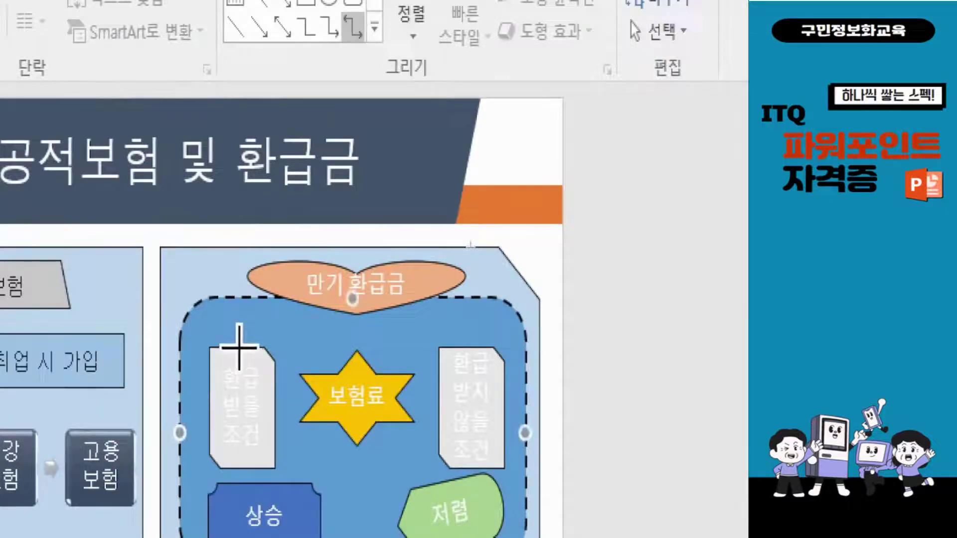
left_click(243, 349)
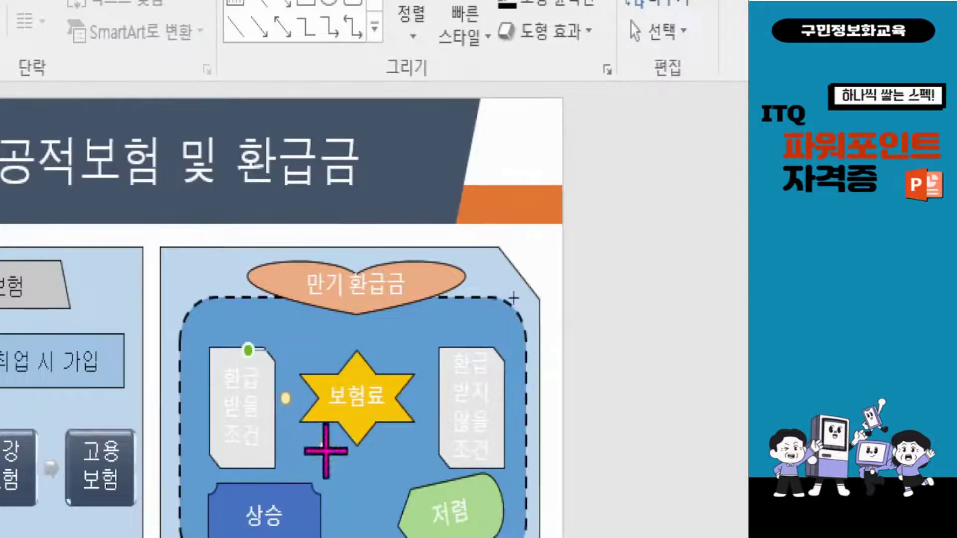
left_click_drag(325, 451, 474, 394)
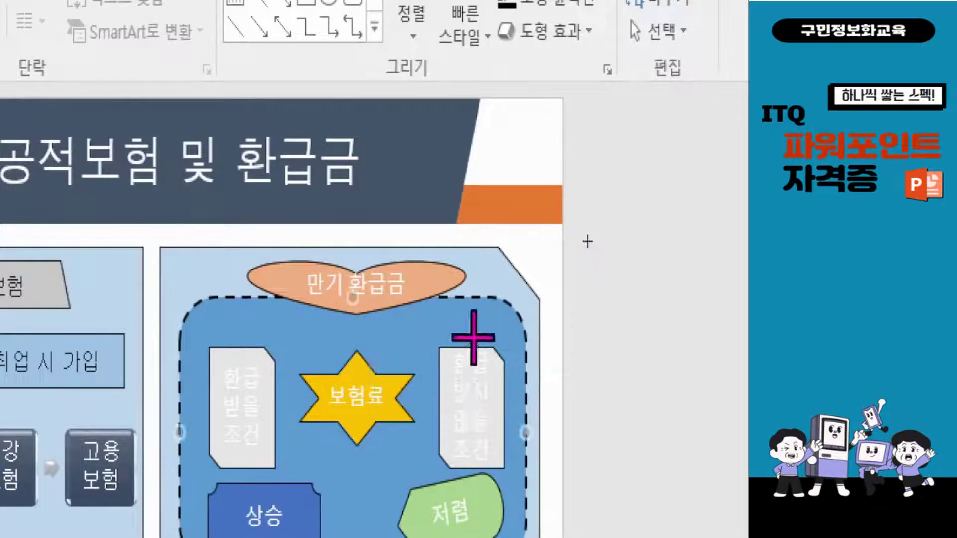
left_click_drag(473, 347, 471, 346)
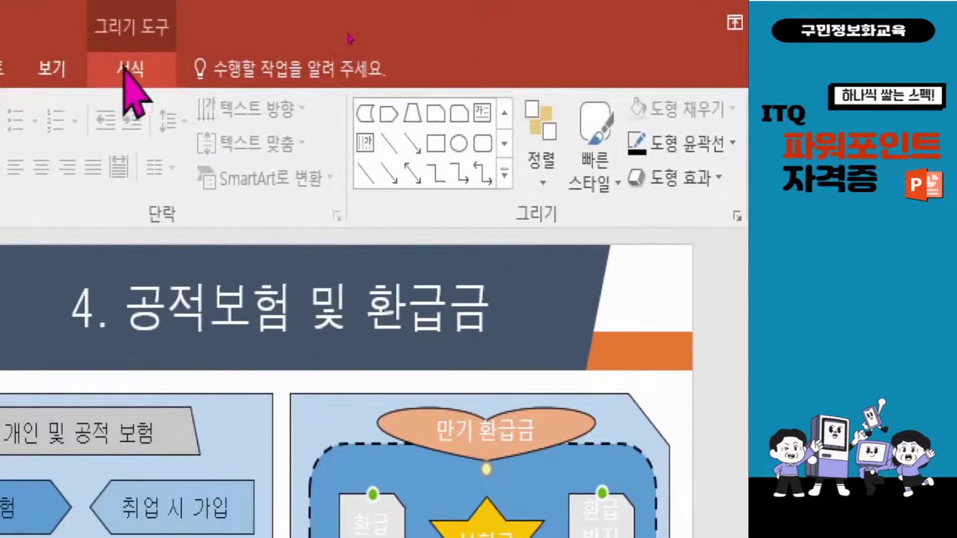
Set the elbow connector's outline colour to black
left_click(124, 69)
left_click(165, 152)
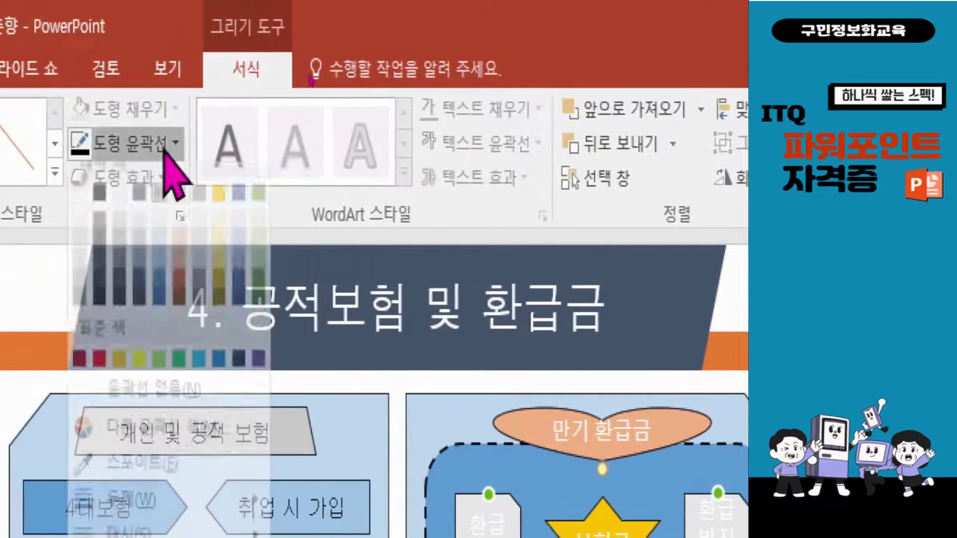
left_click(99, 214)
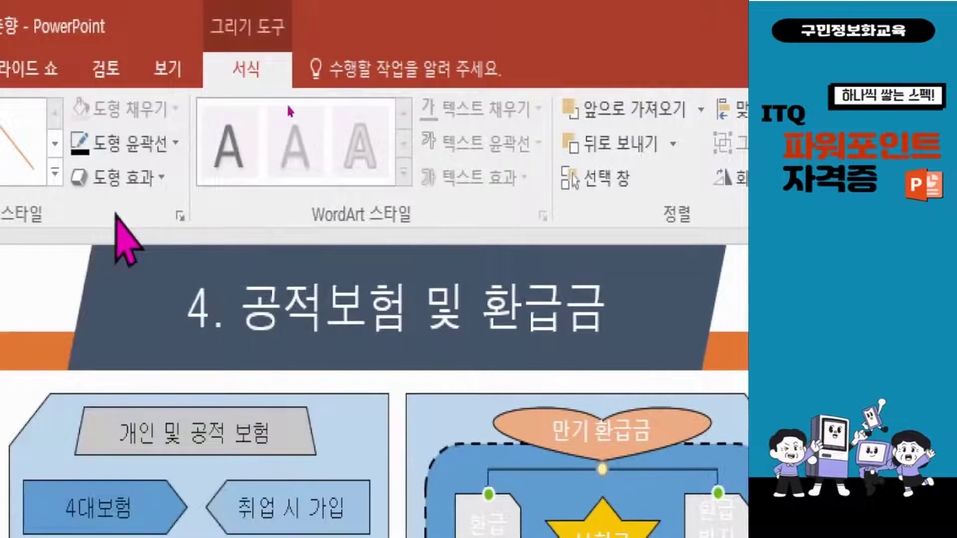
Set the connector's line weight to 2¼ pt and lower its horizontal segment slightly below the 만기 환급금 heart
left_click(176, 143)
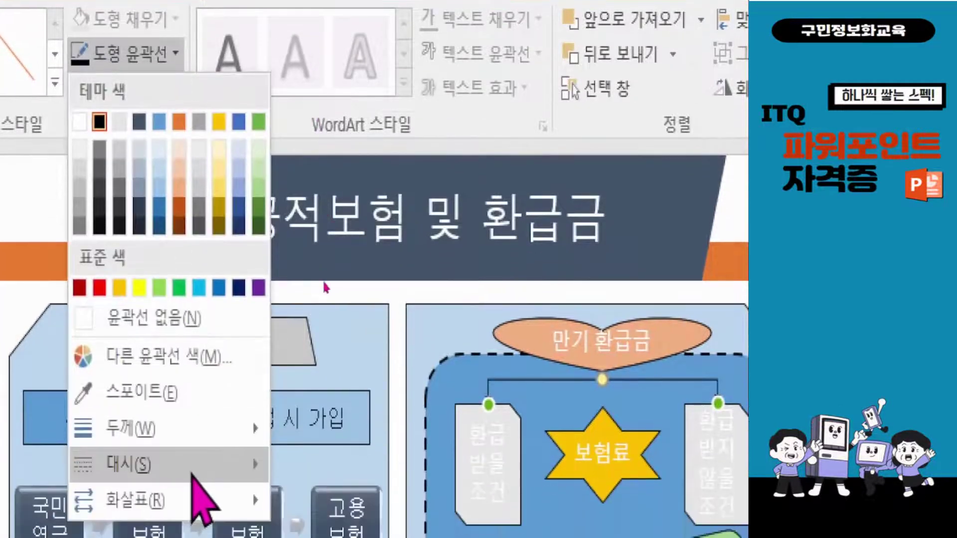
mouse_move(208, 531)
mouse_move(210, 437)
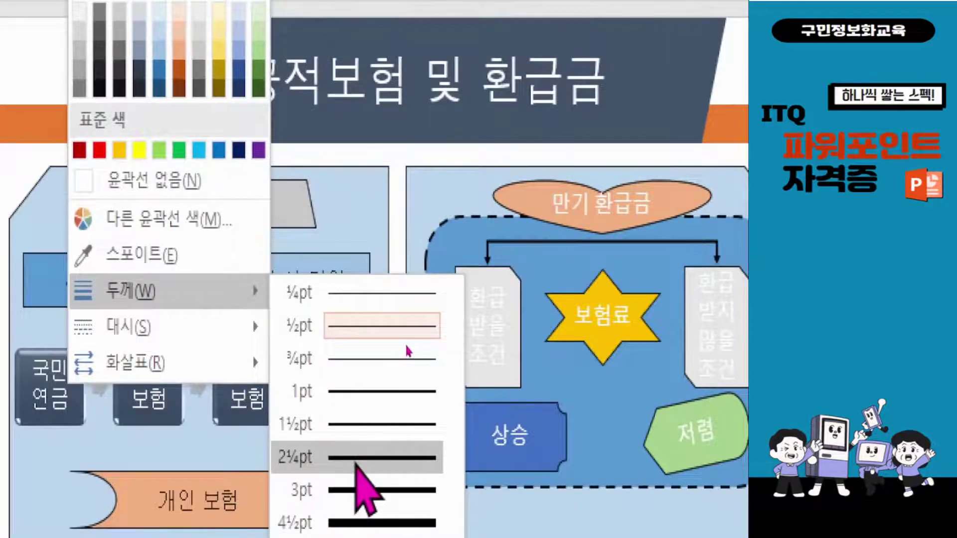
left_click(362, 458)
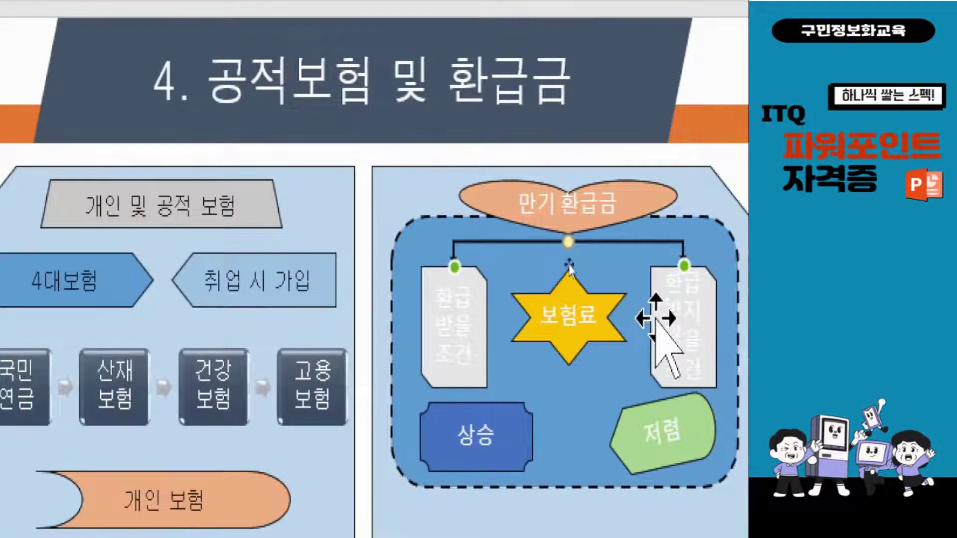
left_click_drag(568, 243, 569, 246)
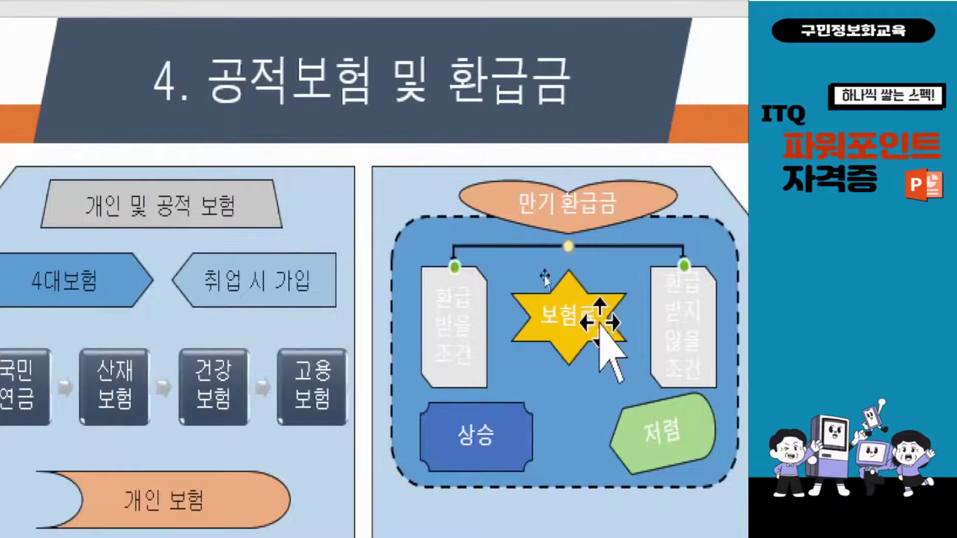